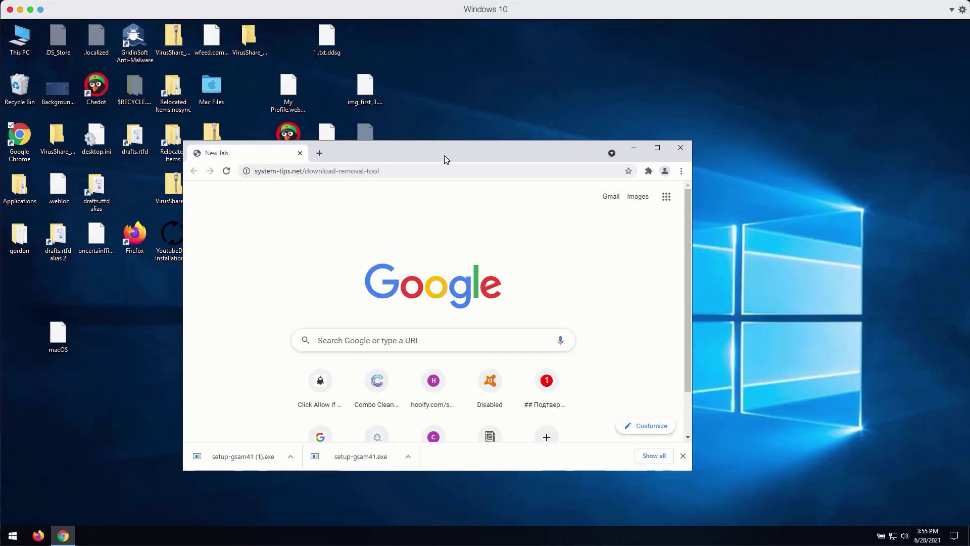
- Reposition the browser window and select the download-removal-tool part of the page address
{"action": "left_click_drag", "start_coordinate": [455, 158], "coordinate": [267, 175]}
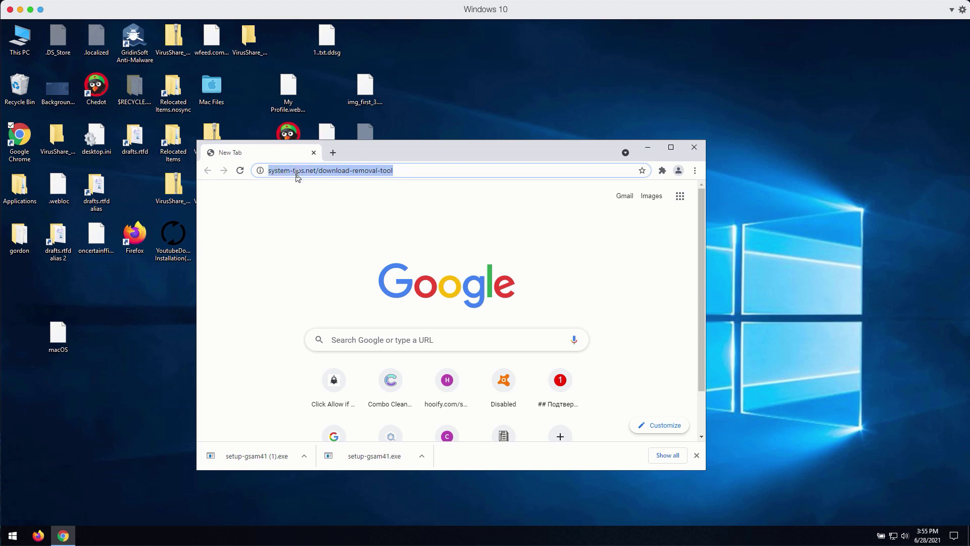
{"action": "left_click", "coordinate": [299, 173]}
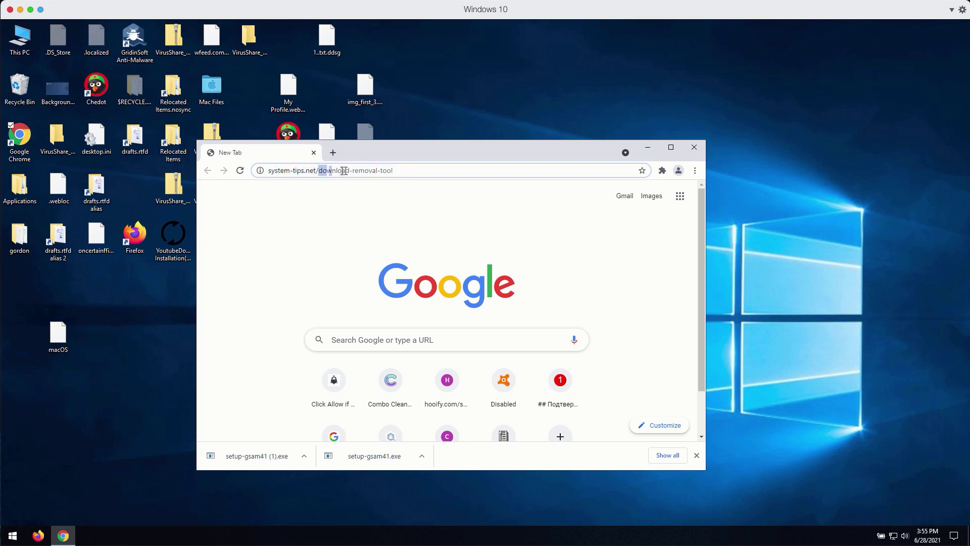
{"action": "left_click_drag", "start_coordinate": [319, 170], "coordinate": [400, 171]}
{"action": "left_click", "coordinate": [414, 172]}
- Launch GridinSoft Anti-Malware from its desktop icon and dismiss the Thank You message
{"action": "left_click_drag", "start_coordinate": [391, 145], "coordinate": [396, 153]}
{"action": "double_click", "coordinate": [134, 38]}
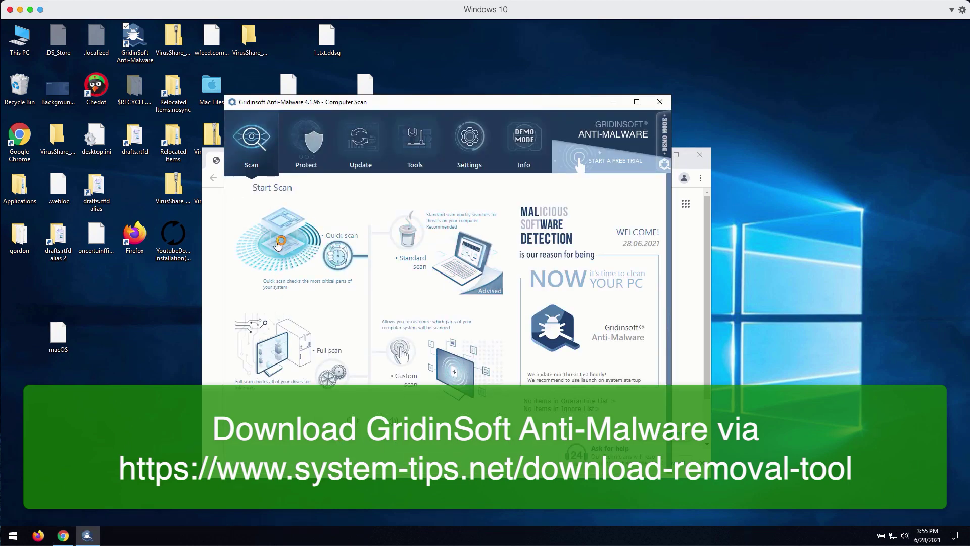
{"action": "left_click", "coordinate": [626, 148]}
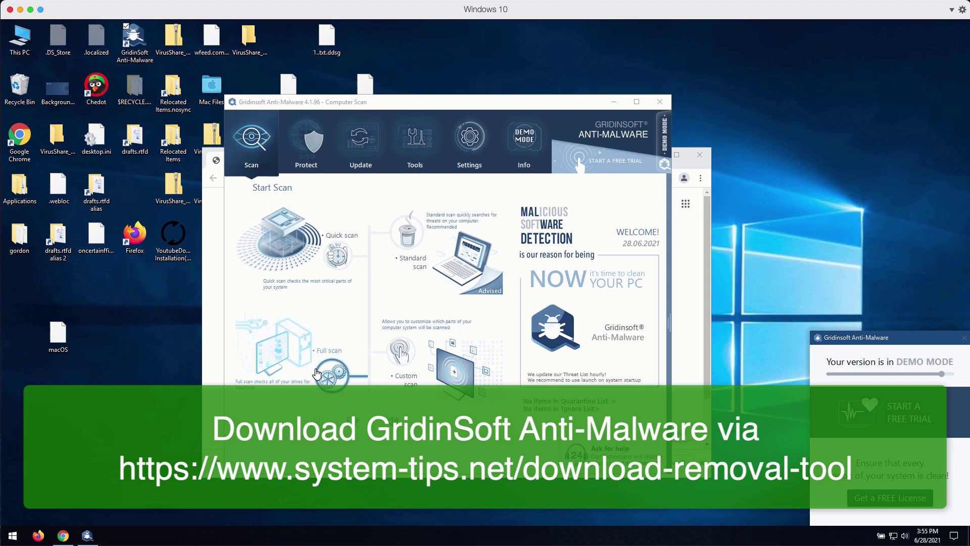
- Run a Quick scan and request Stop before it finishes
{"action": "left_click", "coordinate": [281, 226]}
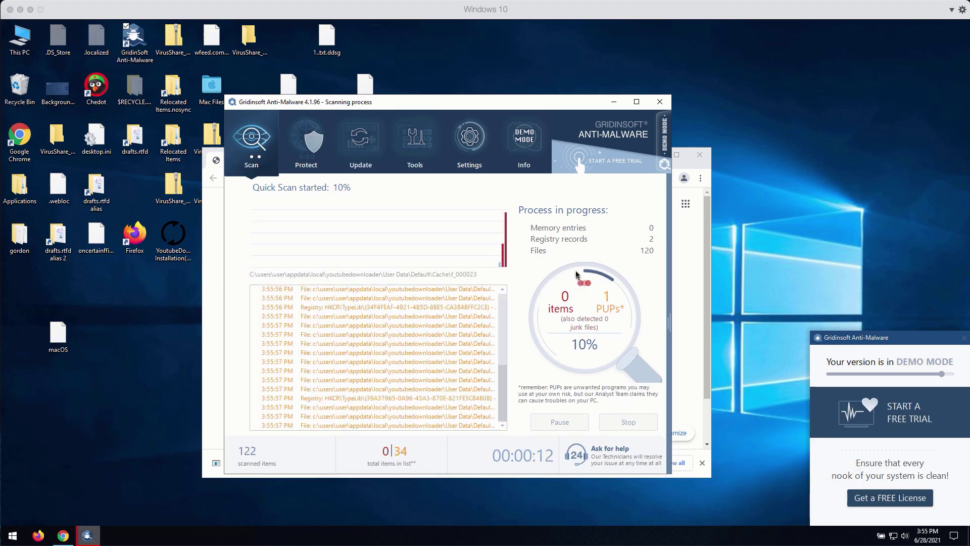
{"action": "left_click", "coordinate": [621, 422]}
- Confirm stopping the scan to show the 111 detected objects with Clean Now
{"action": "left_click", "coordinate": [420, 357]}
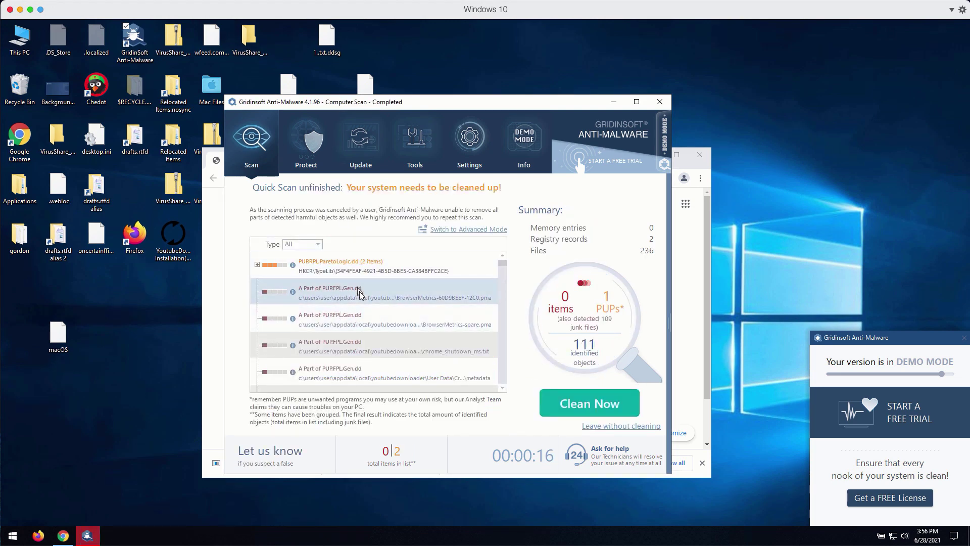
{"action": "scroll", "coordinate": [362, 284], "scroll_direction": "down", "scroll_amount": 1}
{"action": "scroll", "coordinate": [361, 283], "scroll_direction": "up", "scroll_amount": 1}
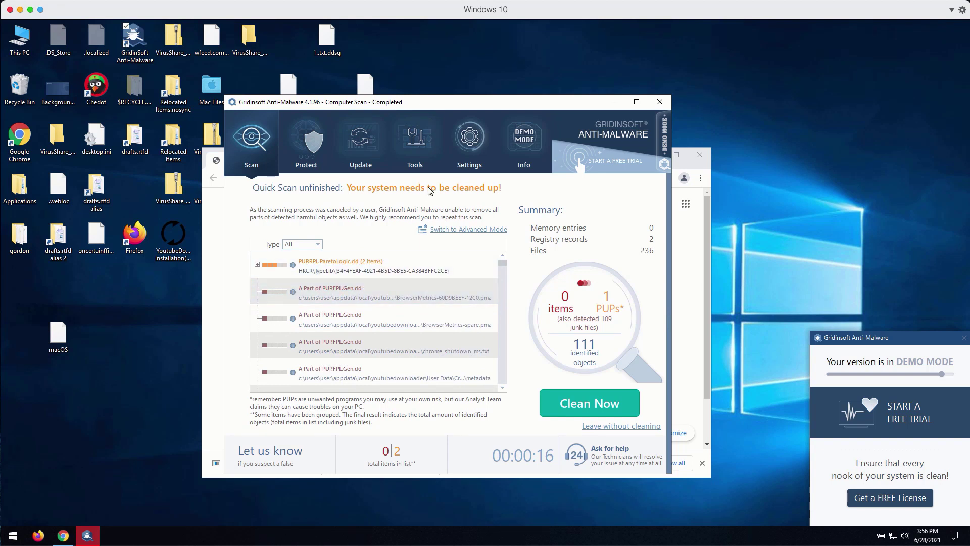